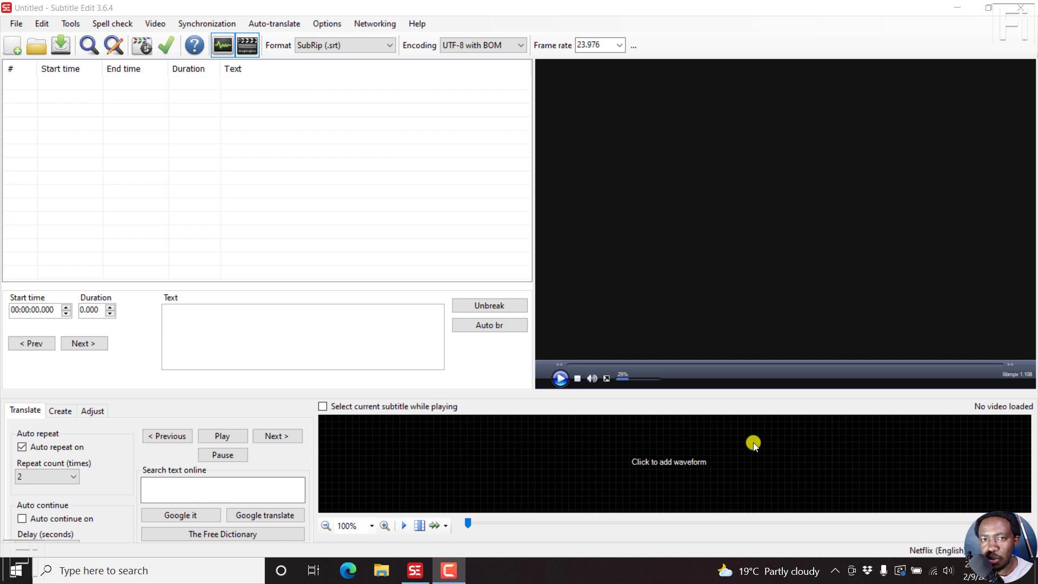
# - Open the video "[UPDATE] Easily Download YouTube Subtitles as Transcripts.mp4" from the Davinci Resolve Subtitles and Captions folder
pyautogui.click(446, 186)
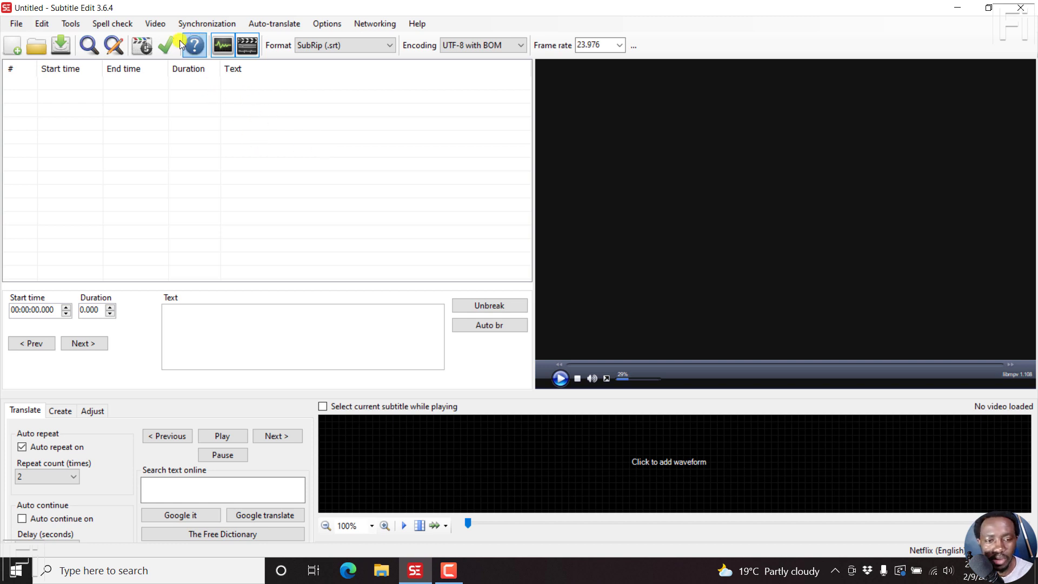
pyautogui.click(152, 24)
pyautogui.click(175, 36)
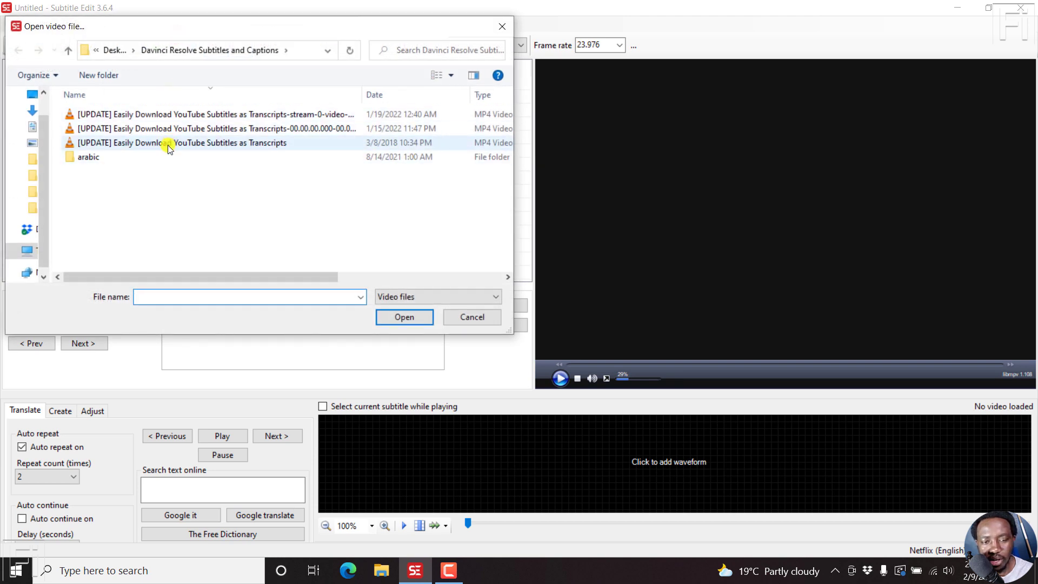
pyautogui.click(167, 145)
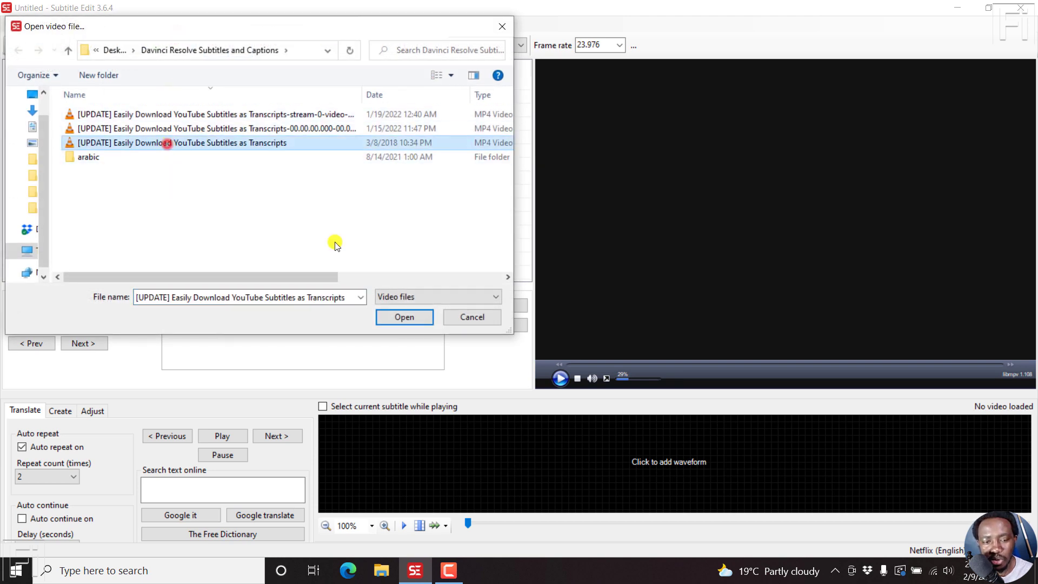
pyautogui.click(399, 316)
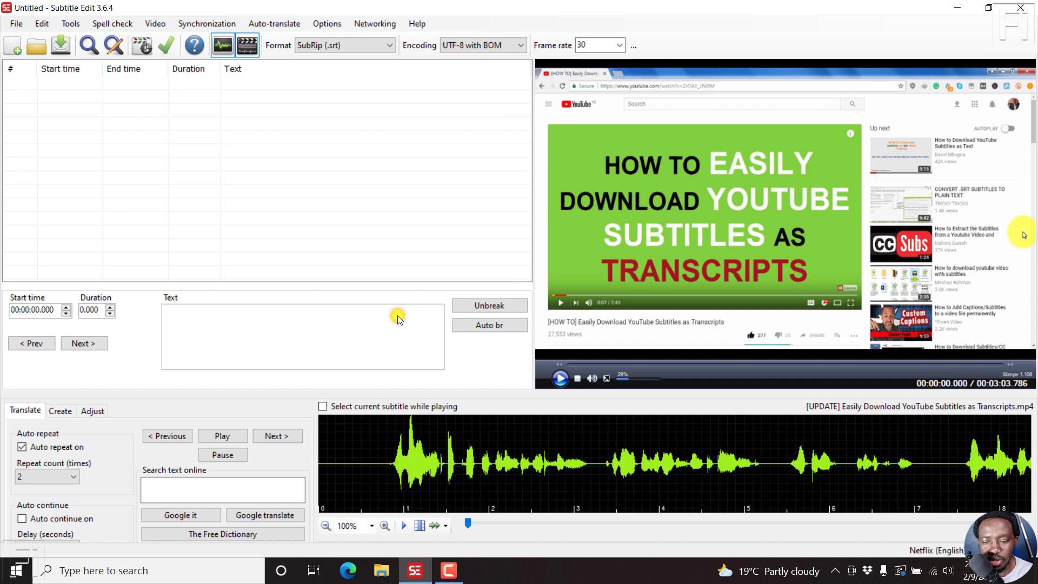
# - Load the subtitle file "Easily Download YouTube Subtitles as Transcripts.srt" while keeping the current video open
pyautogui.click(15, 24)
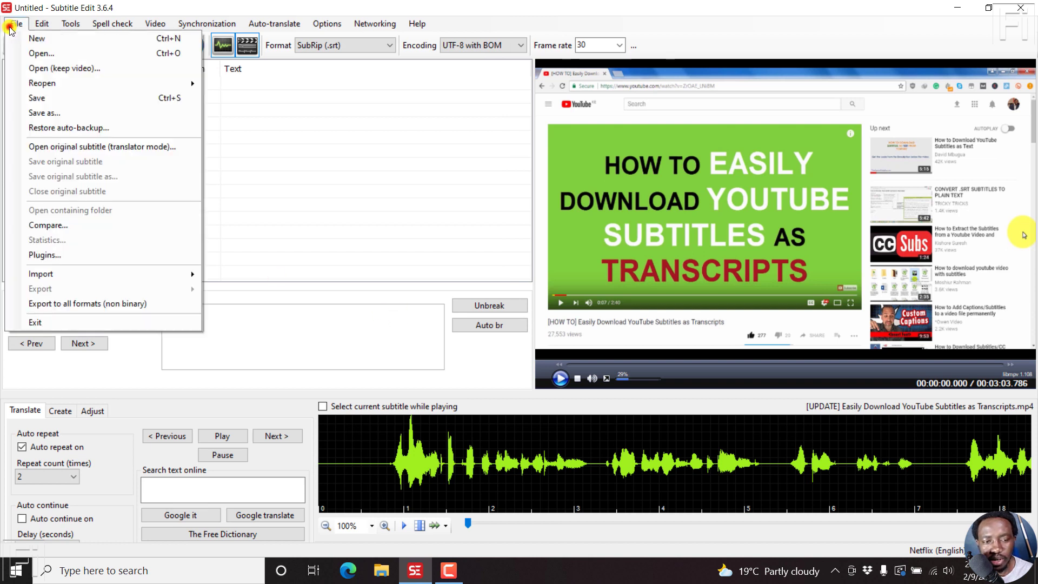
pyautogui.click(49, 68)
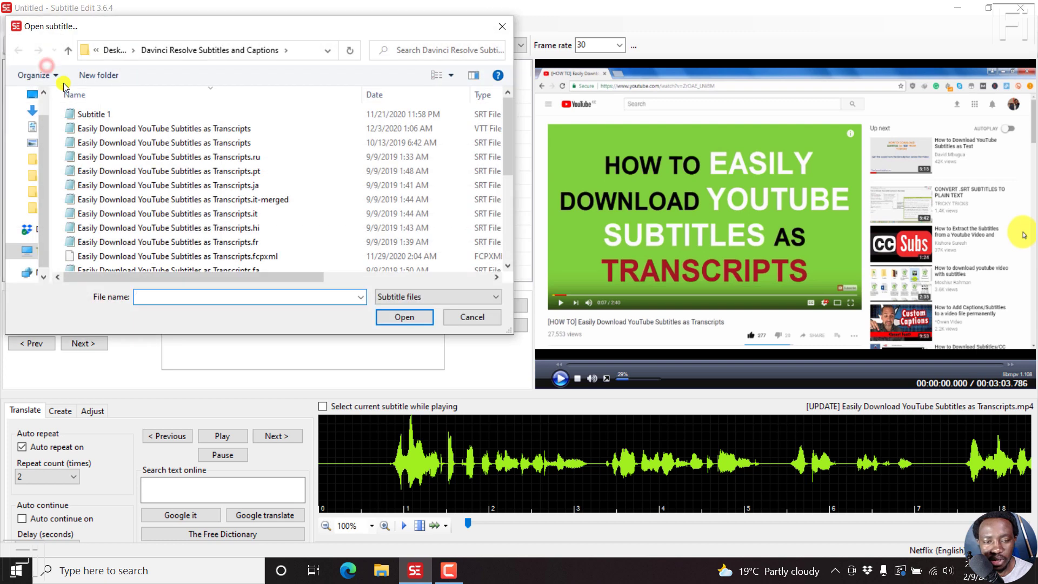
pyautogui.click(201, 146)
pyautogui.click(390, 317)
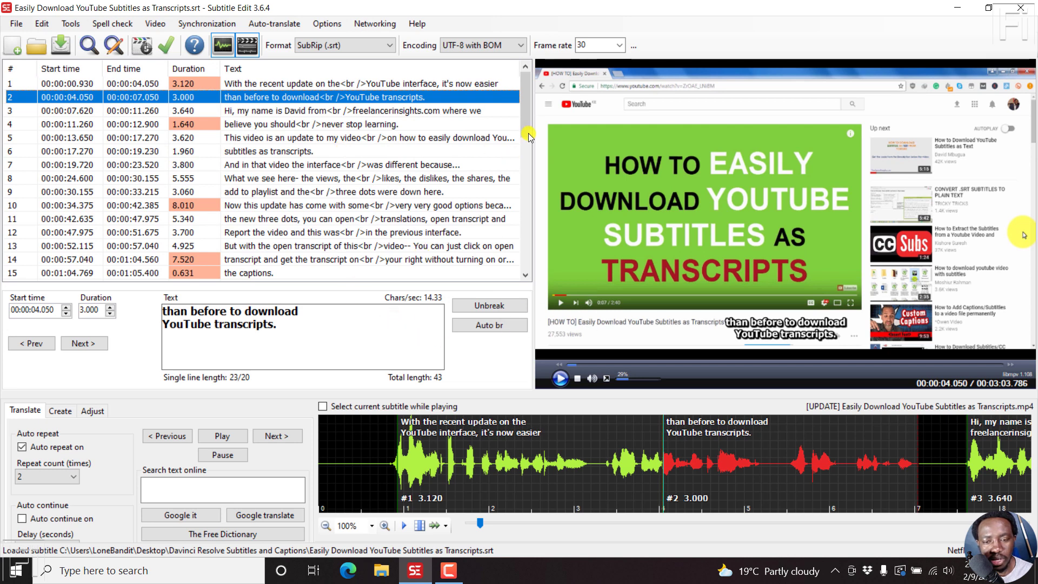
# - Change the subtitle format to Advanced Sub Station Alpha (.ass)
pyautogui.click(354, 84)
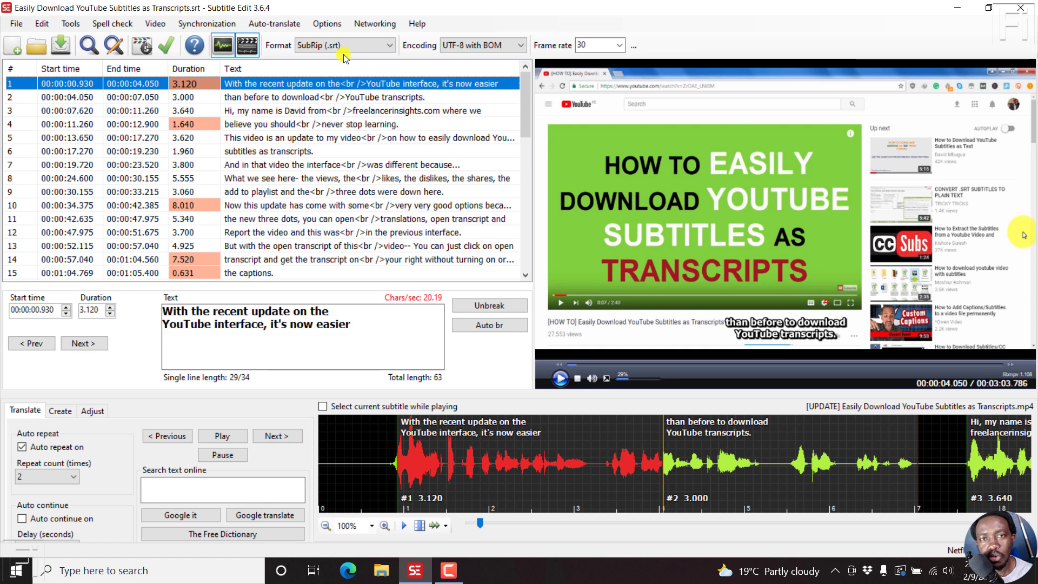
pyautogui.click(387, 46)
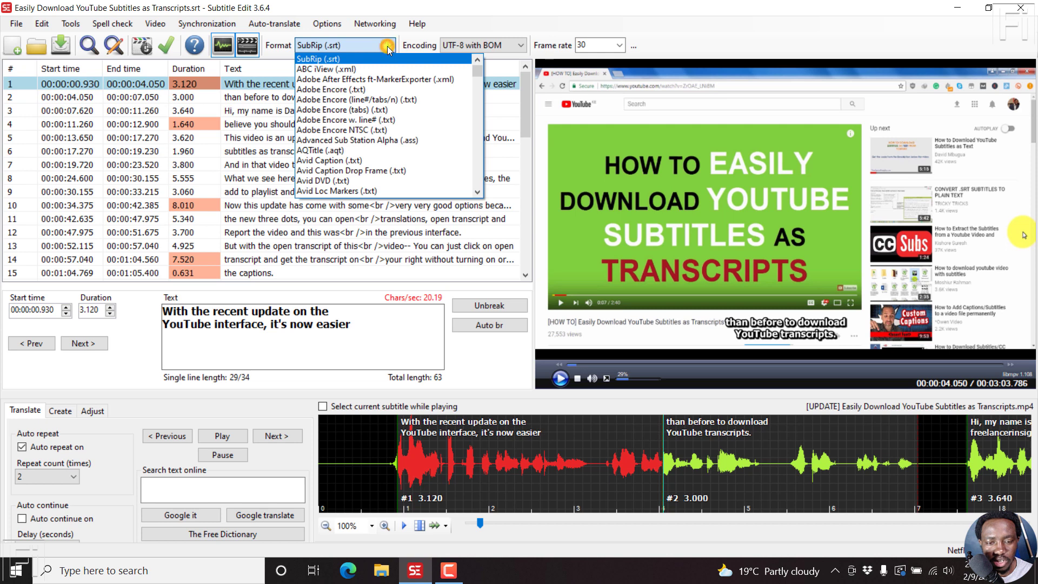
pyautogui.click(337, 141)
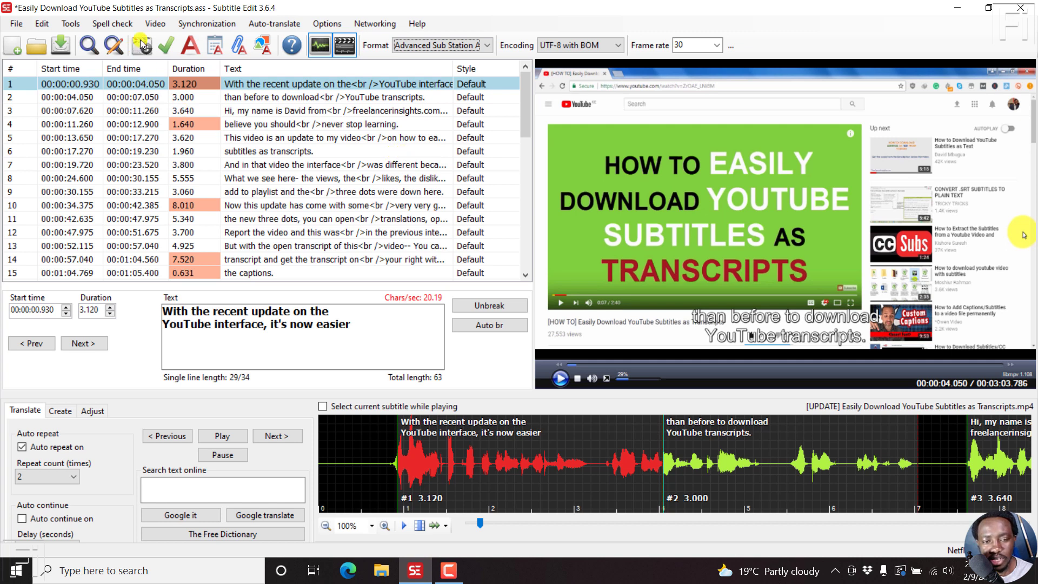
# - Create a new Advanced Sub Station Alpha style in the current file named "Repetitive Tasks - FOr CLient X"
pyautogui.click(189, 47)
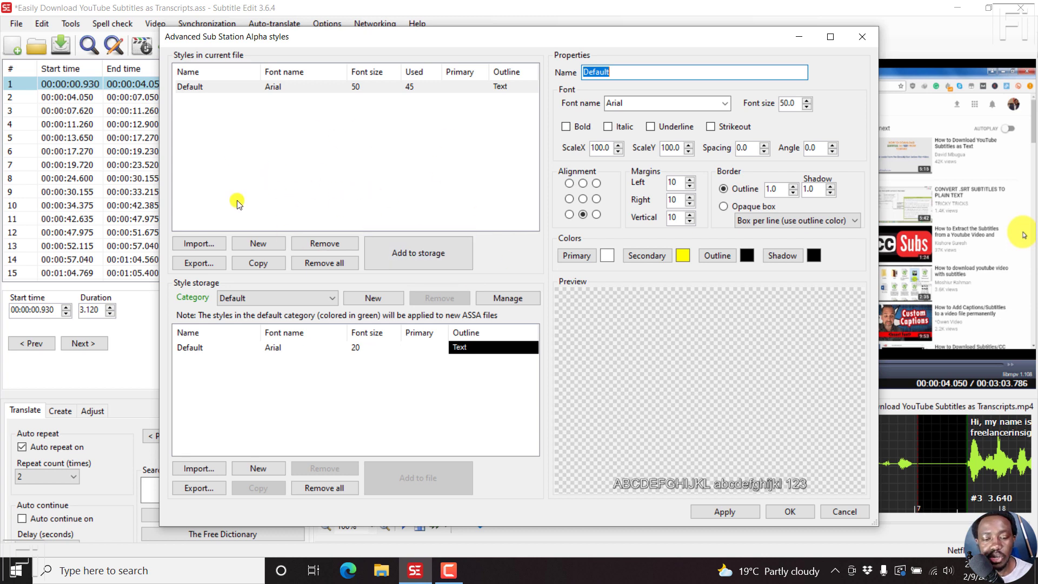
pyautogui.click(251, 244)
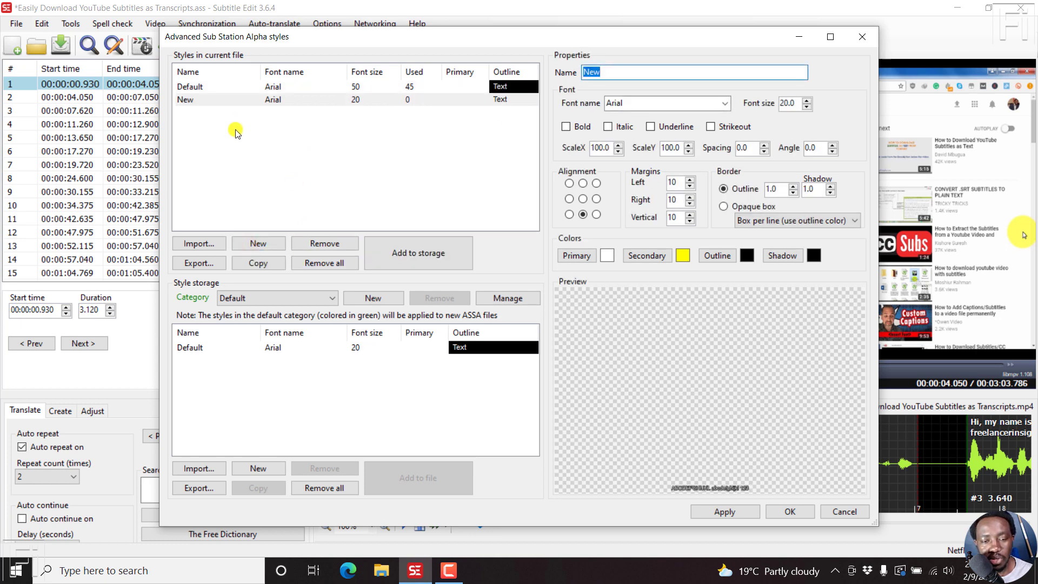
pyautogui.write('R')
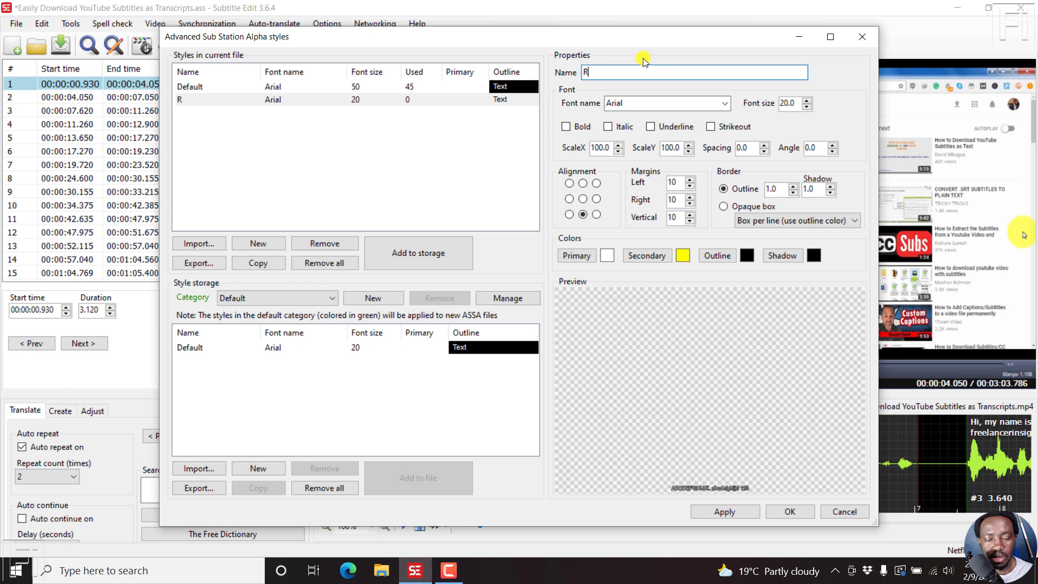
pyautogui.write('epetiti')
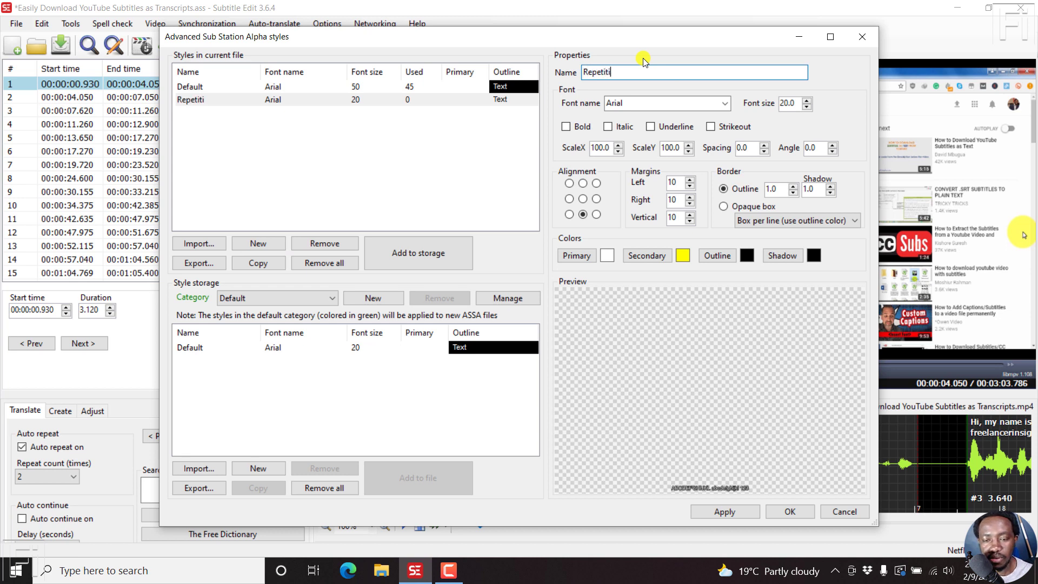
pyautogui.write('ve Task')
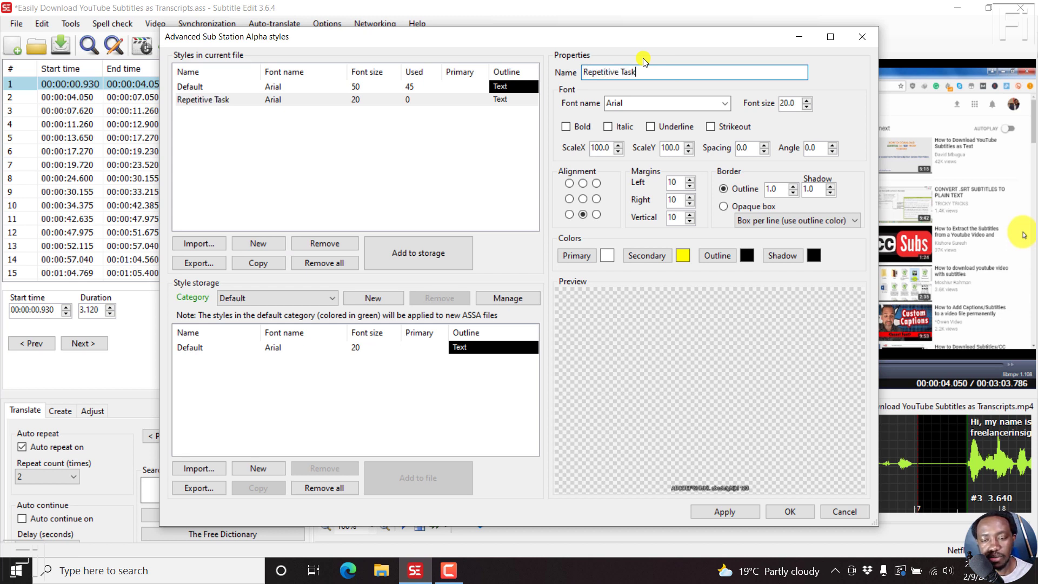
pyautogui.write('s - FOr CLient X')
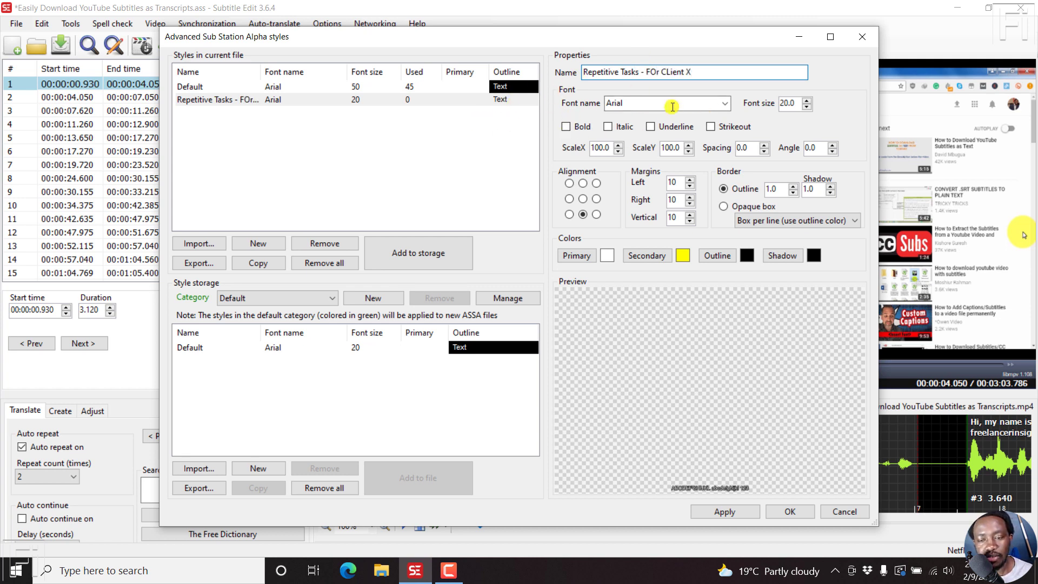
# - Set the new style's font to Verdana and its font size to 42
pyautogui.click(725, 104)
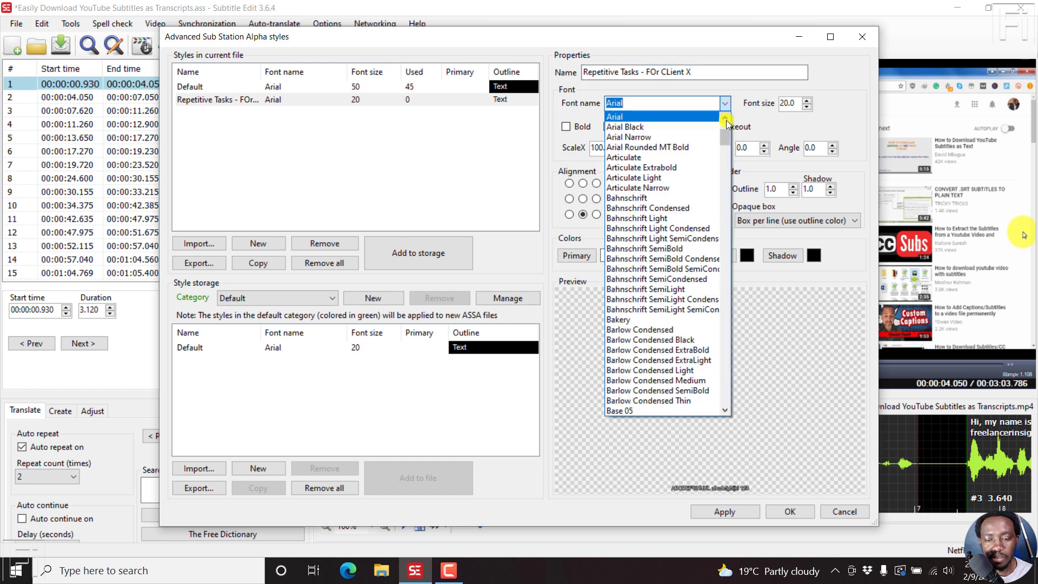
pyautogui.write('v')
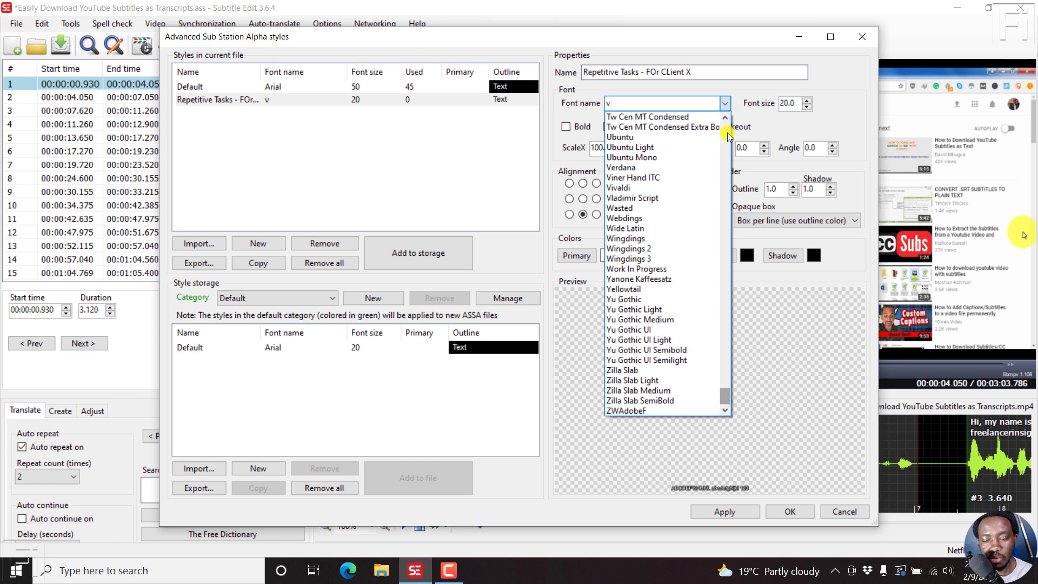
pyautogui.click(620, 167)
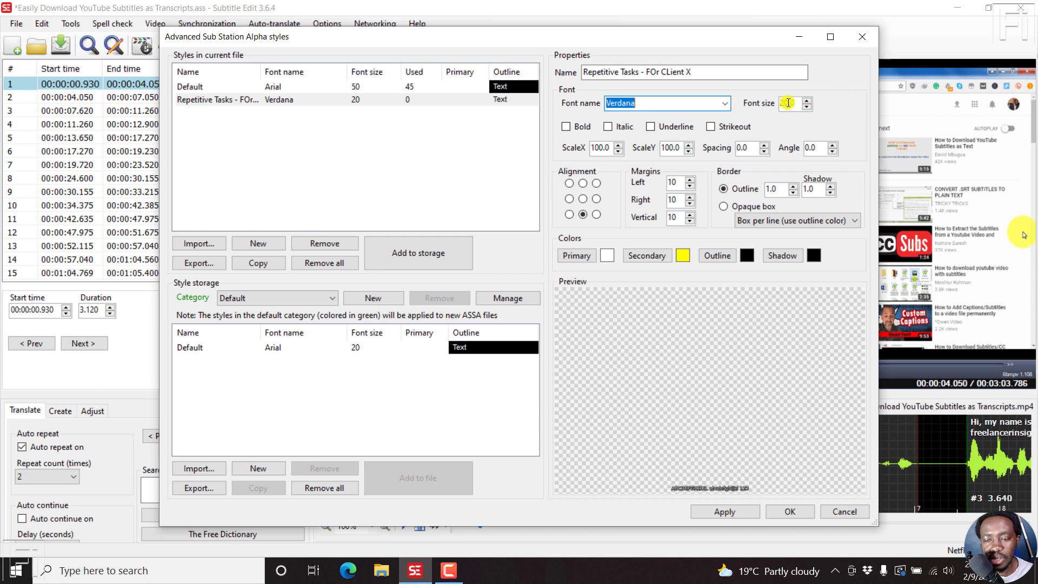
pyautogui.moveTo(789, 102); pyautogui.dragTo(779, 103)
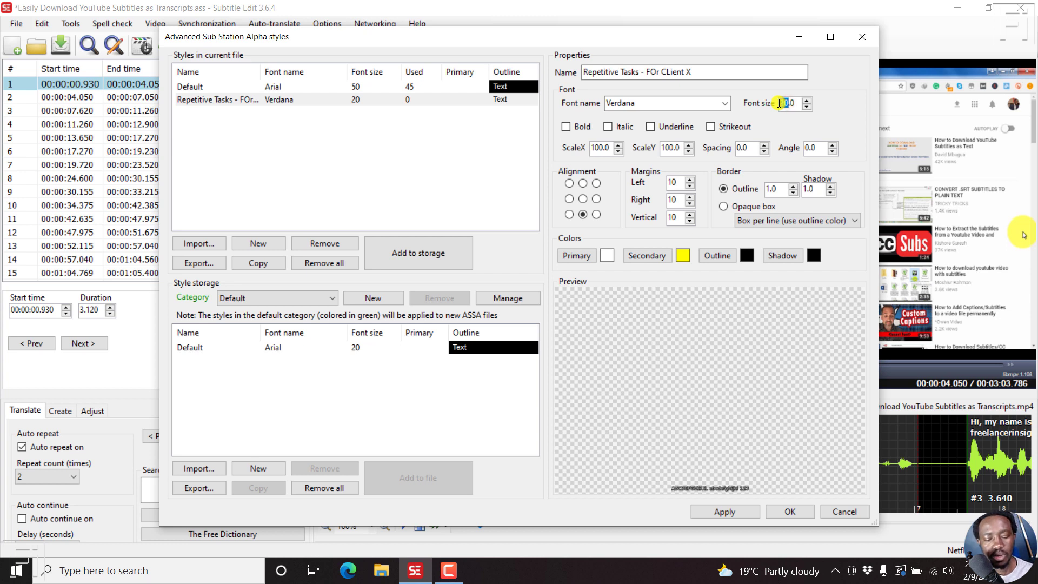
pyautogui.write('12')
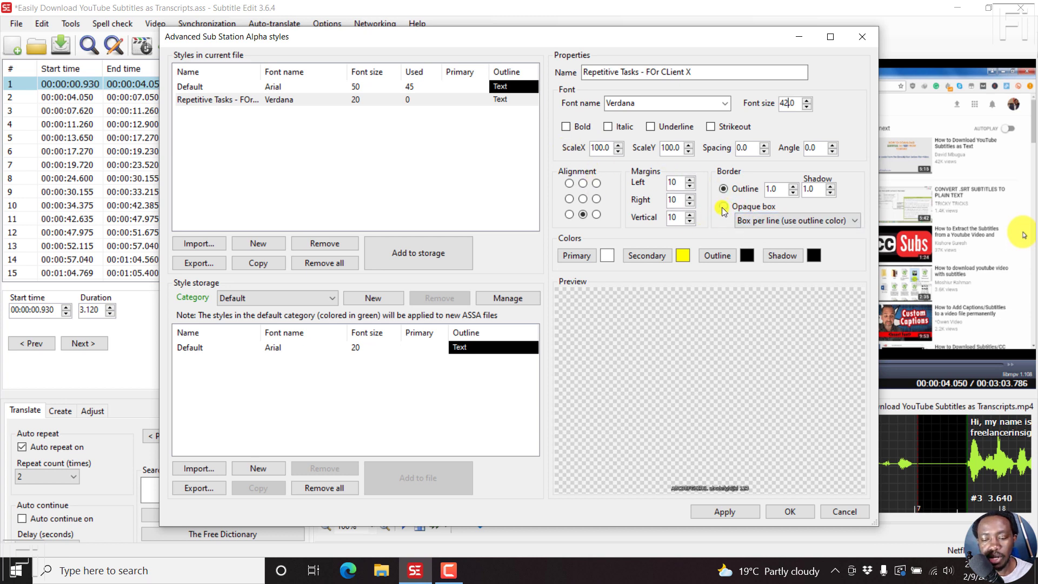
# - Give the new style an opaque box border, compare it with the Default style, and apply the style changes
pyautogui.click(724, 207)
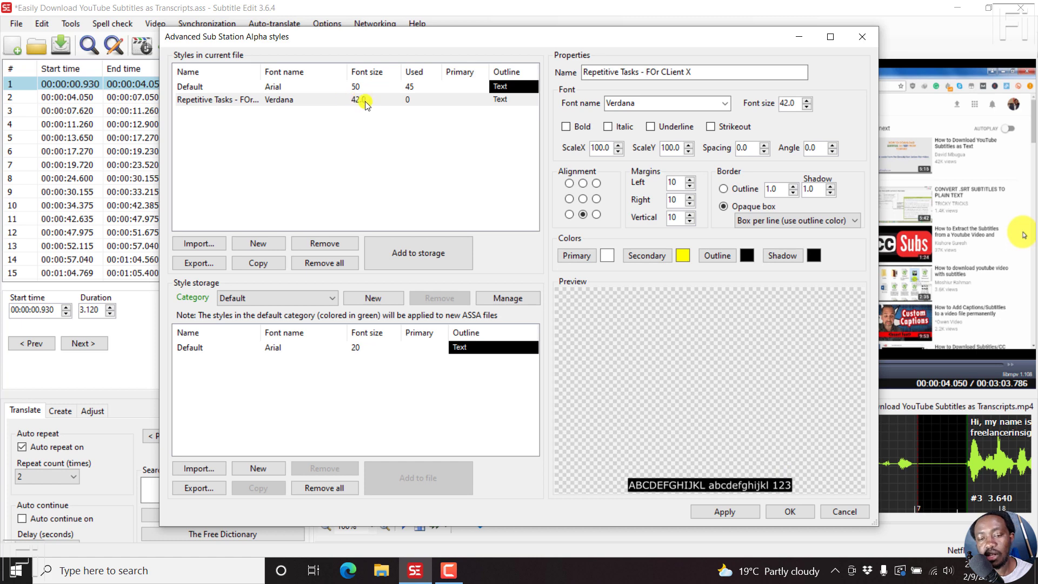
pyautogui.click(378, 99)
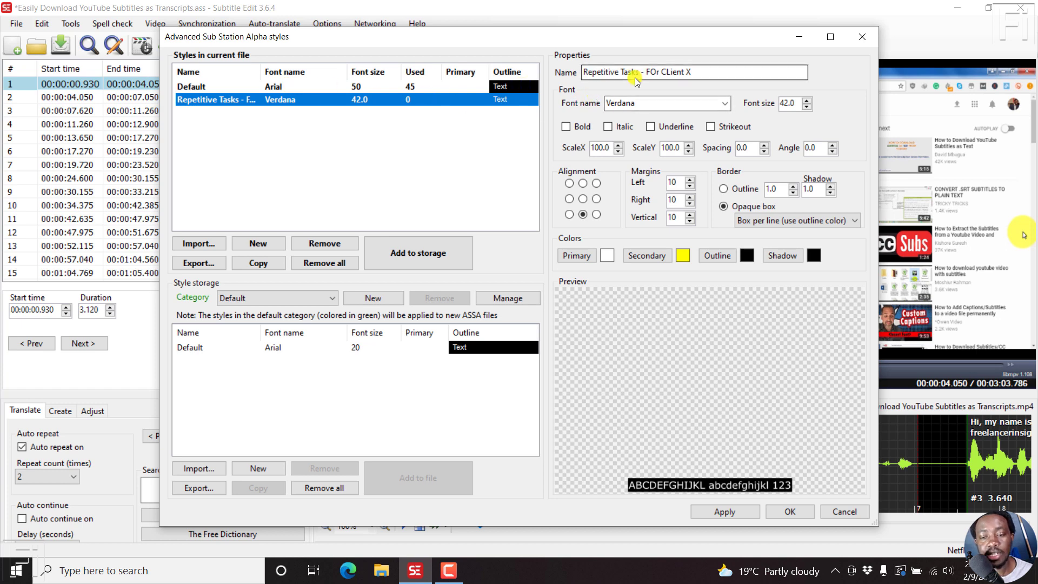
pyautogui.click(227, 88)
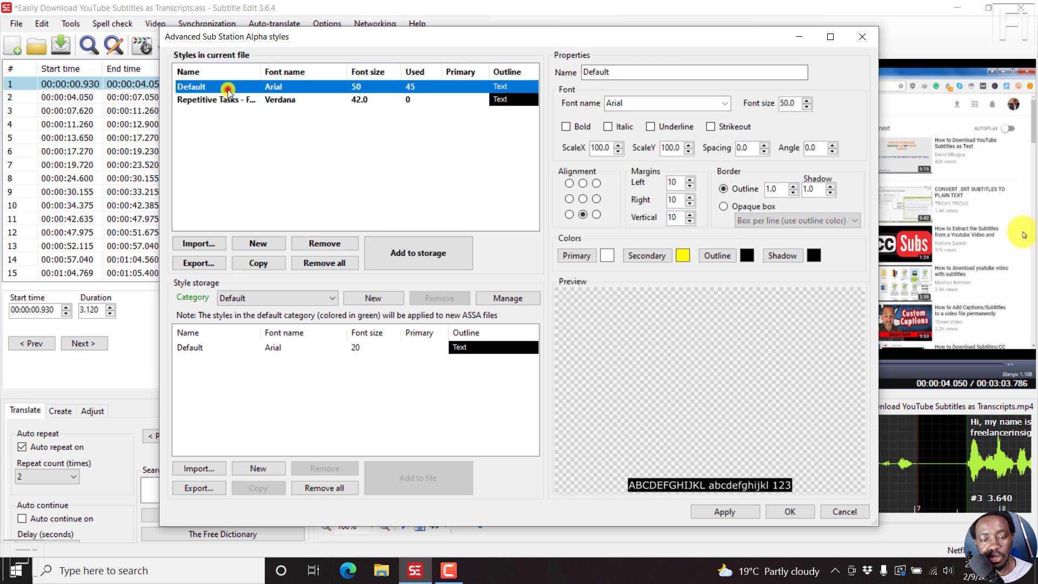
pyautogui.click(229, 100)
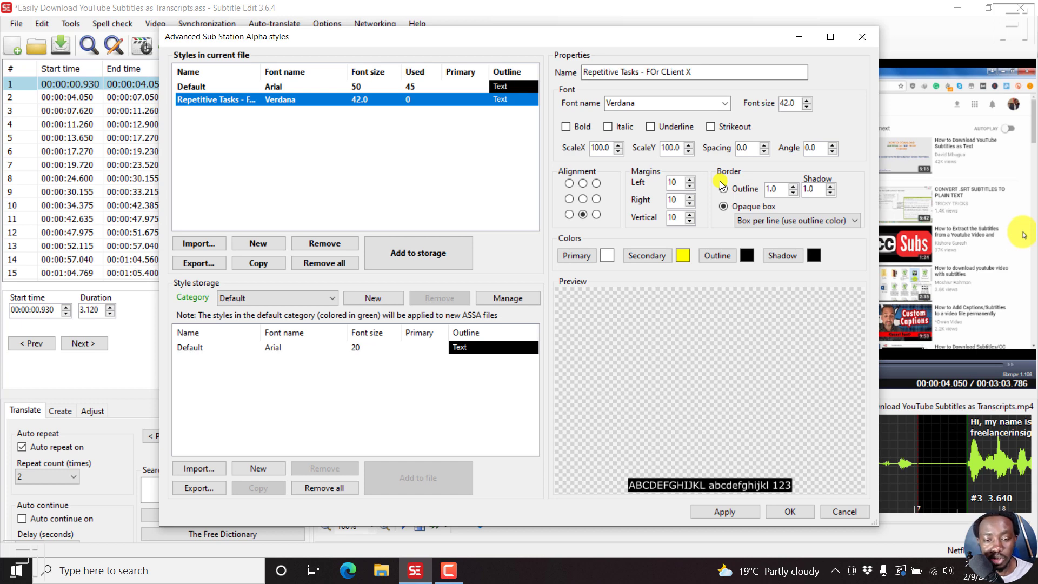
pyautogui.click(727, 512)
pyautogui.click(787, 513)
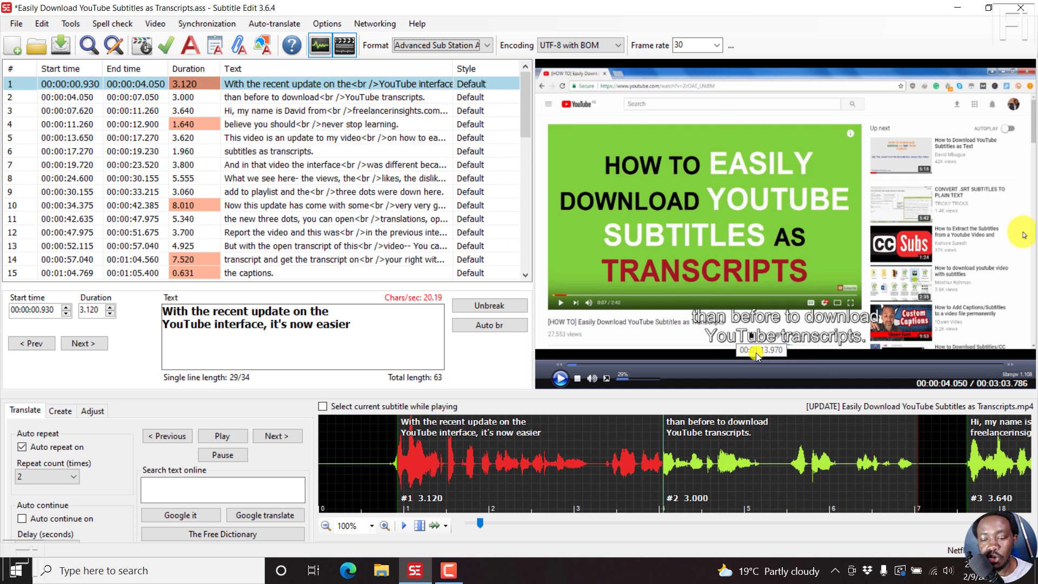
# - Assign the "Repetitive Tasks - FOr CLient X" style to subtitle line 1 and preview that line on the video
pyautogui.rightClick(346, 87)
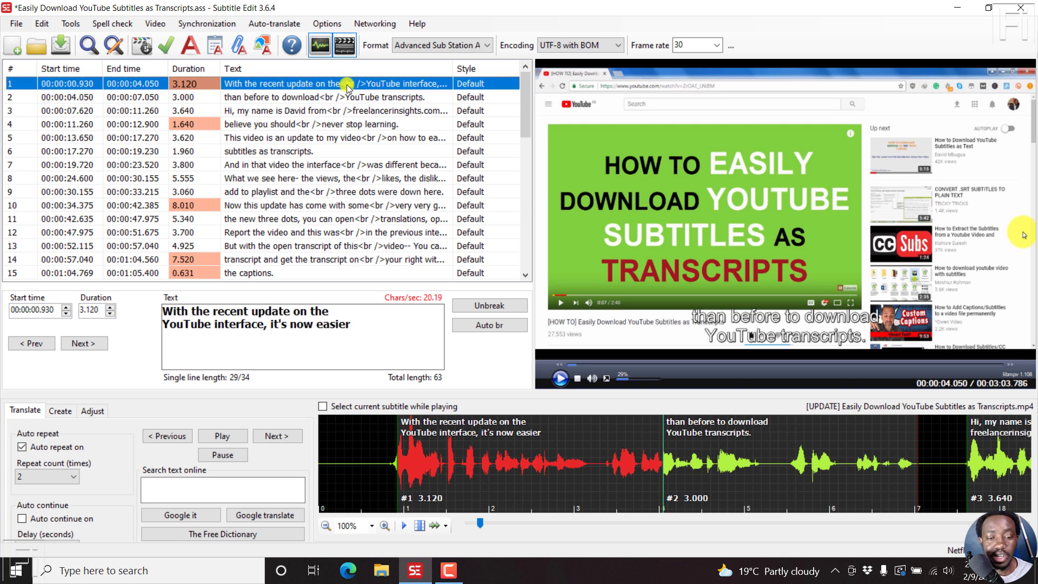
pyautogui.moveTo(387, 94)
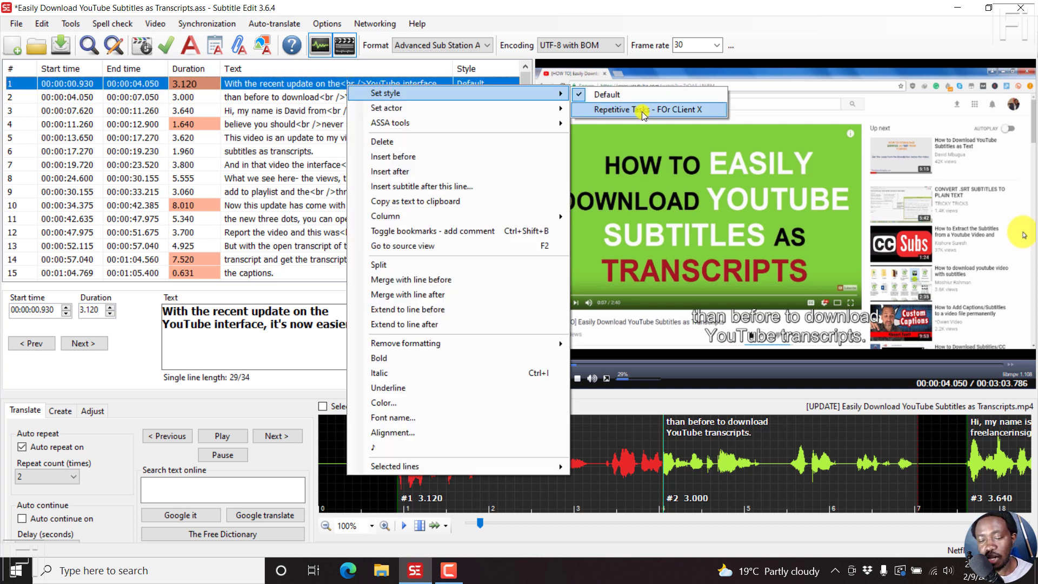
pyautogui.click(623, 109)
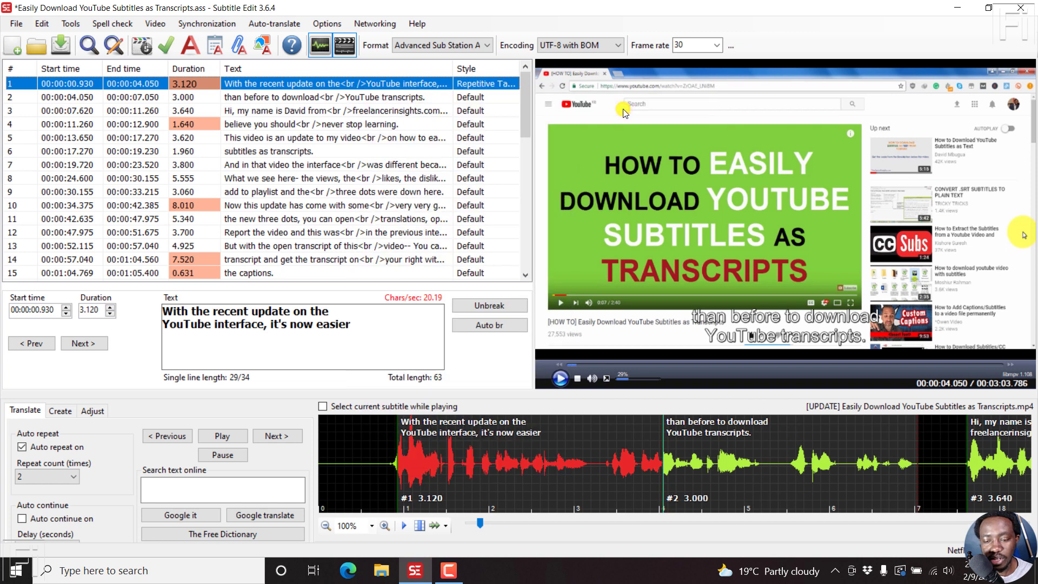
pyautogui.click(374, 98)
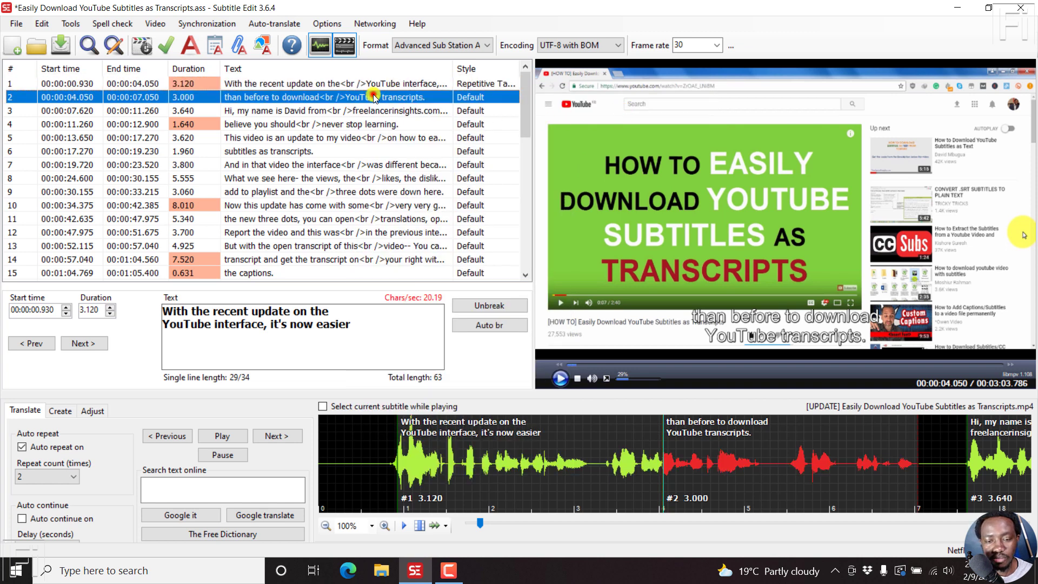
pyautogui.click(353, 86)
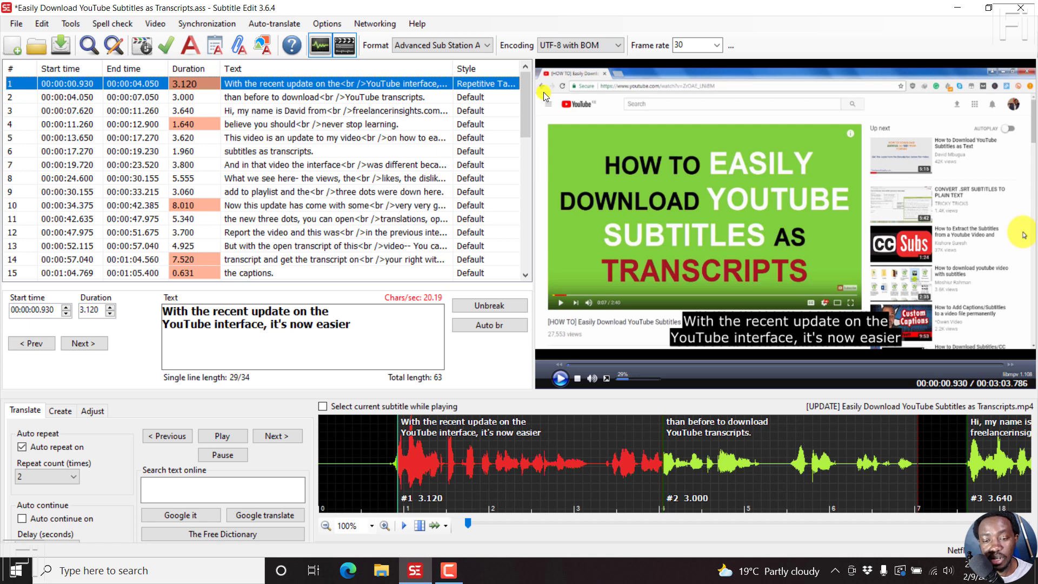
# - Widen the subtitle list and its Style column enough to show the full style name
pyautogui.moveTo(535, 82); pyautogui.dragTo(649, 79)
pyautogui.moveTo(566, 66); pyautogui.dragTo(470, 67)
pyautogui.moveTo(566, 67); pyautogui.dragTo(619, 81)
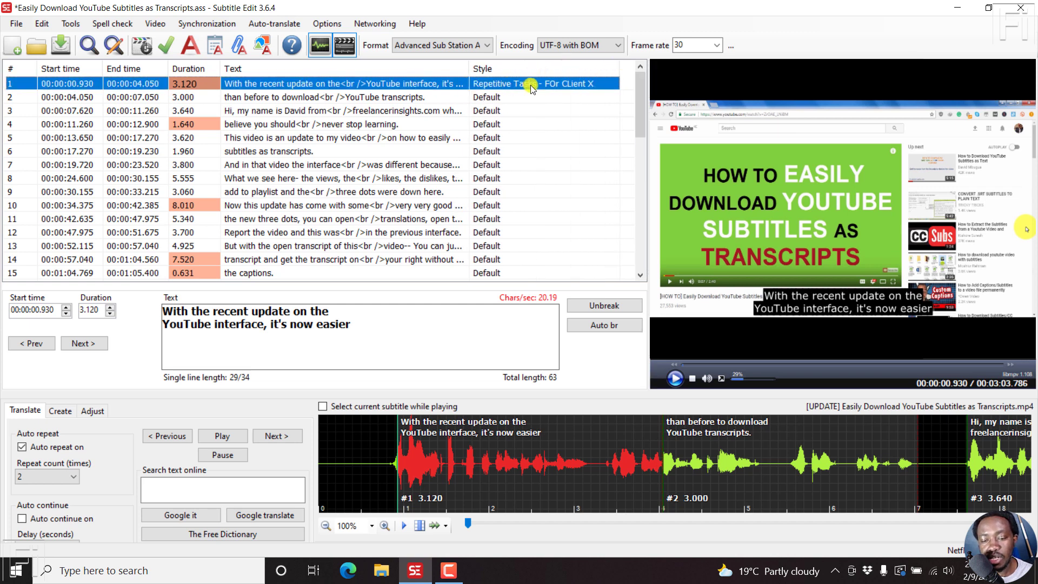
# - Preview subtitle line 2 on the video, and assign the "Repetitive Tasks - FOr CLient X" style to lines 4 through 8
pyautogui.click(349, 99)
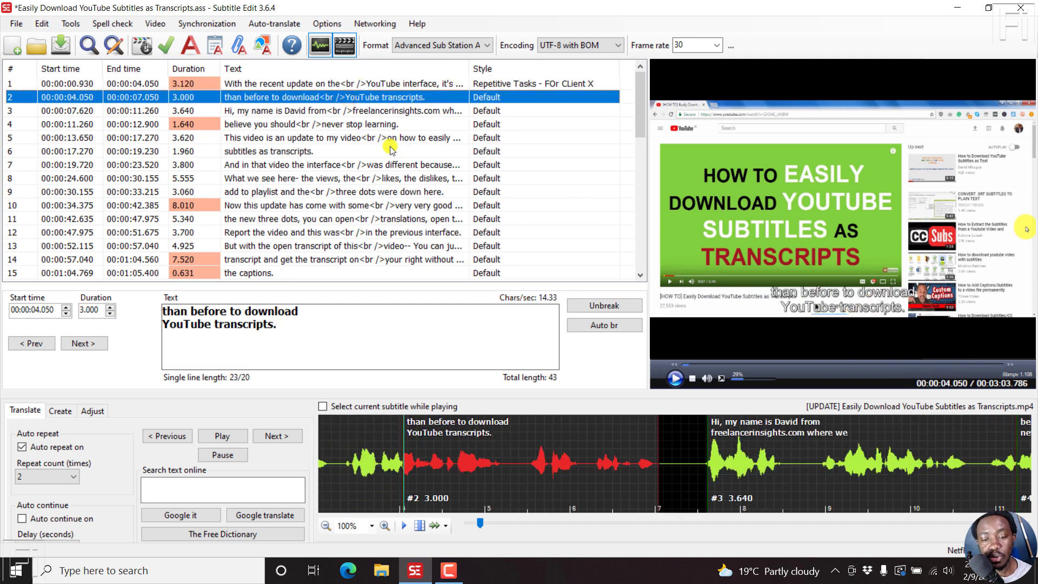
pyautogui.click(349, 125)
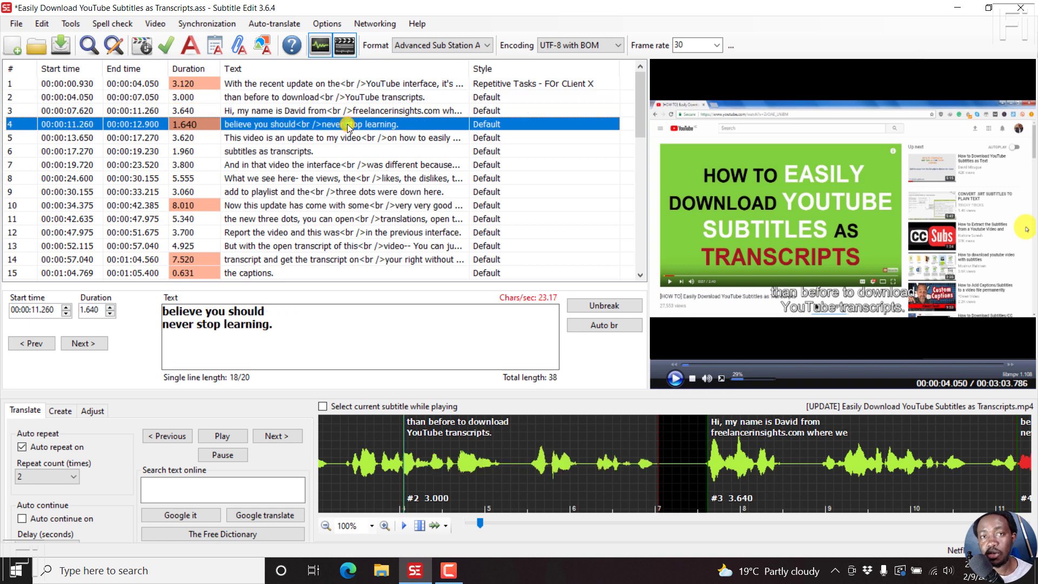
pyautogui.hotkey('shift', 'Down')
pyautogui.hotkey('shift', 'Down')
pyautogui.hotkey('shift', 'Down')
pyautogui.hotkey('shift', 'Down')
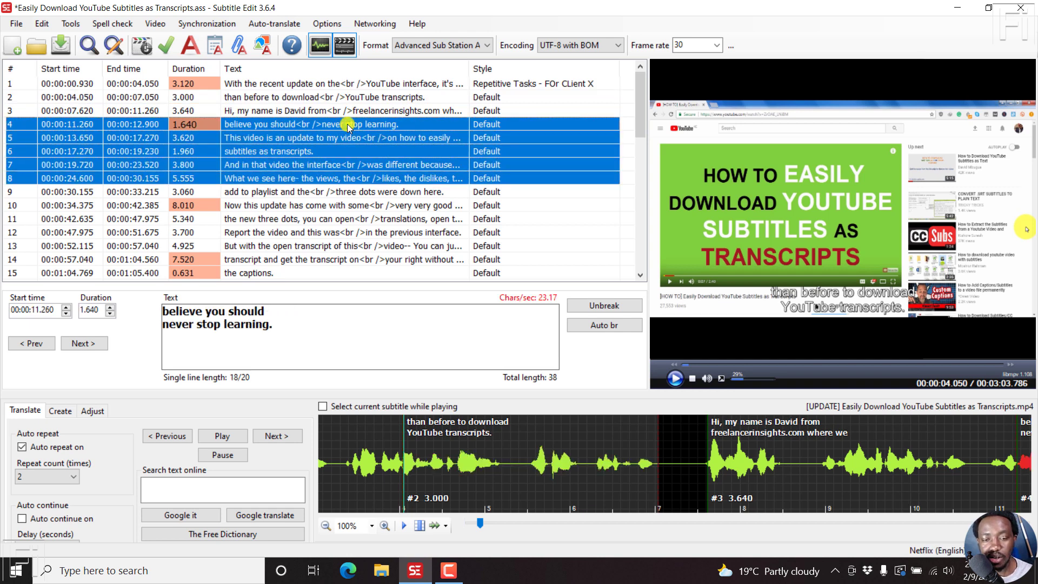
pyautogui.rightClick(348, 125)
pyautogui.moveTo(549, 139)
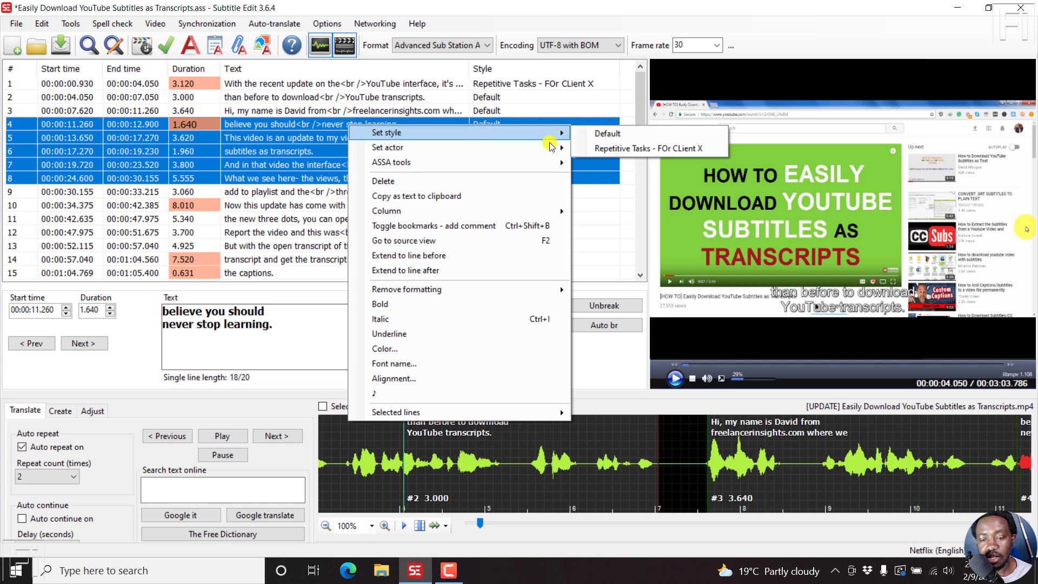
pyautogui.click(640, 149)
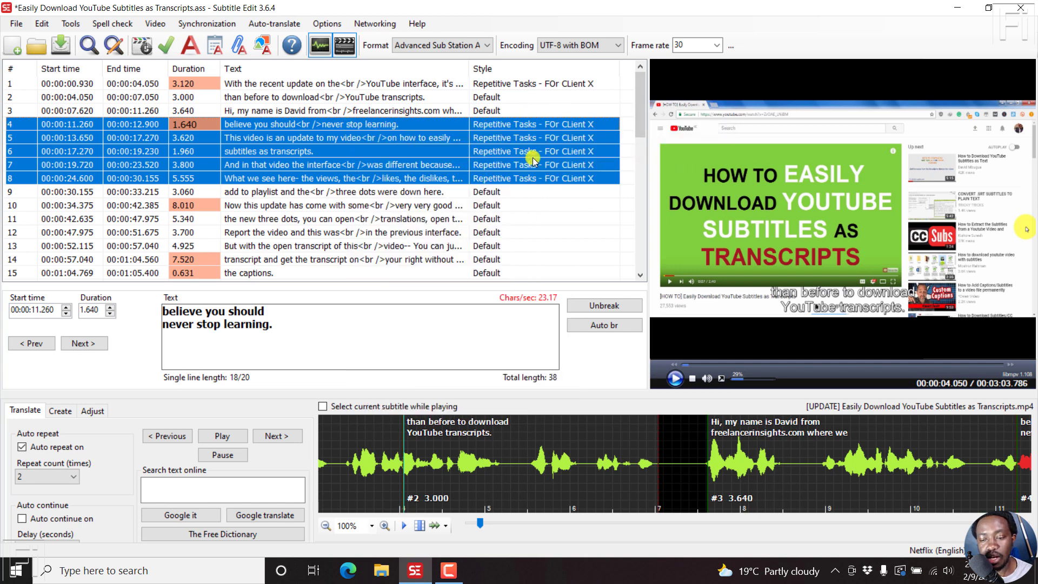
# - Preview subtitle lines 4 through 7 on the video and compare their look with line 3 in the Default style
pyautogui.click(312, 129)
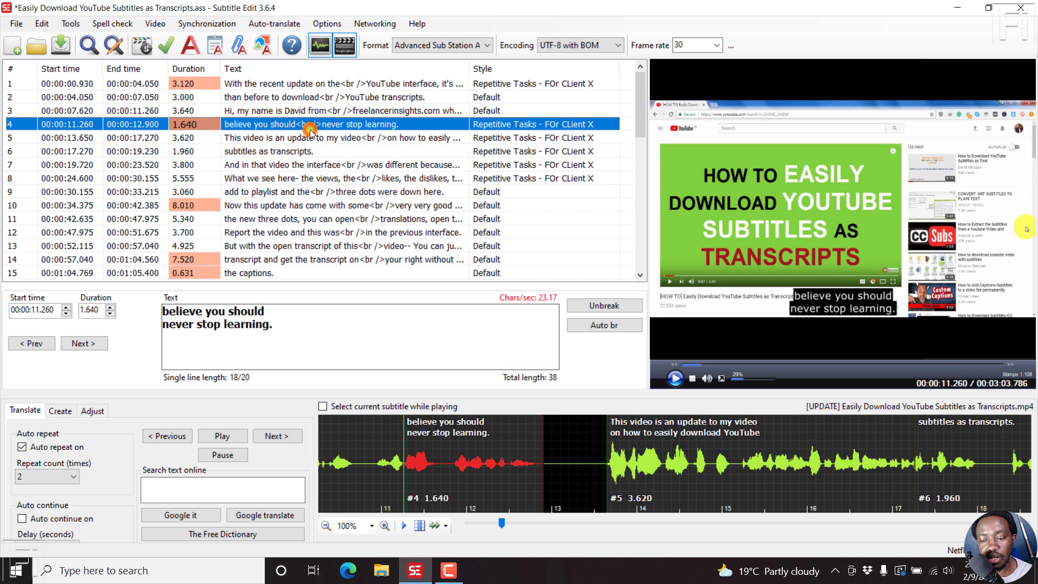
pyautogui.click(314, 139)
pyautogui.click(318, 153)
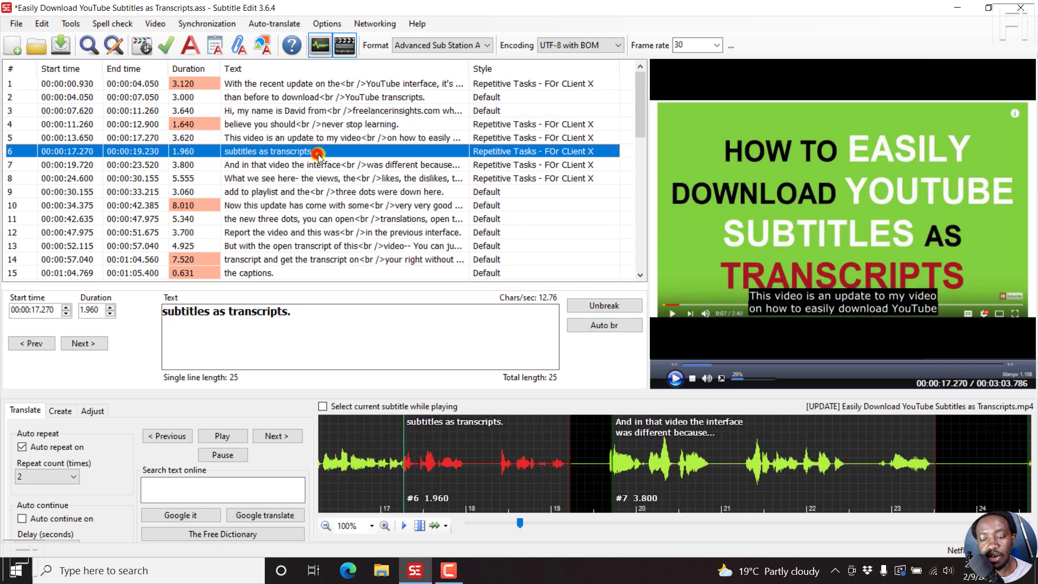
pyautogui.click(338, 164)
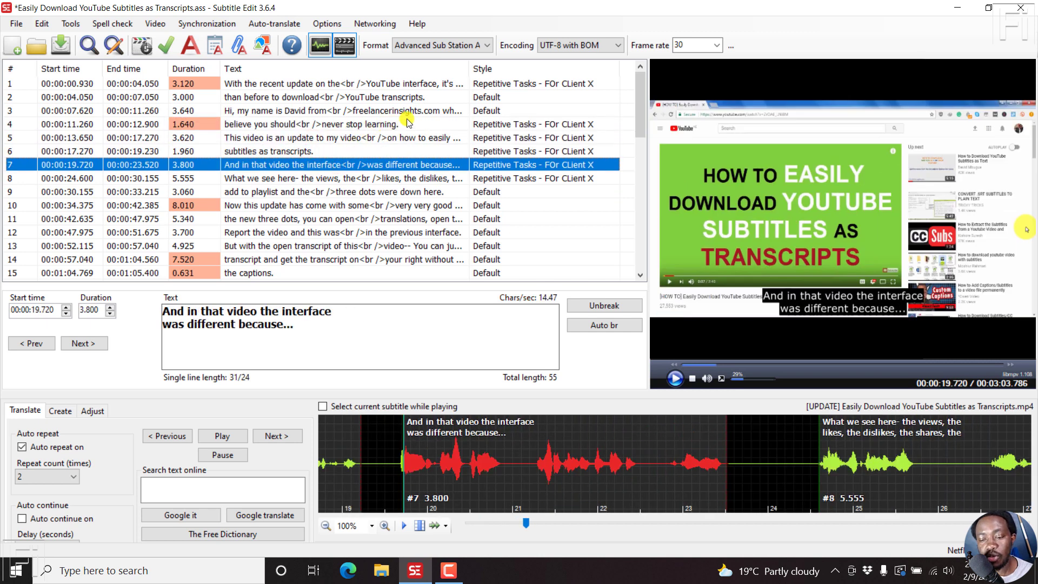
pyautogui.click(438, 111)
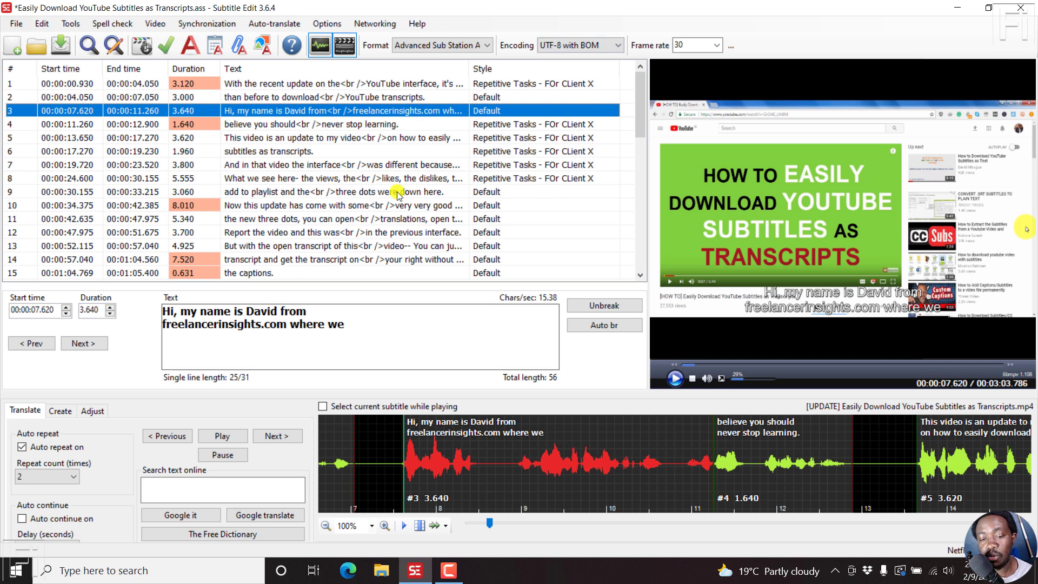
# - Assign the "Repetitive Tasks - FOr CLient X" style to all subtitle lines in the file
pyautogui.hotkey('ctrl', 'a')
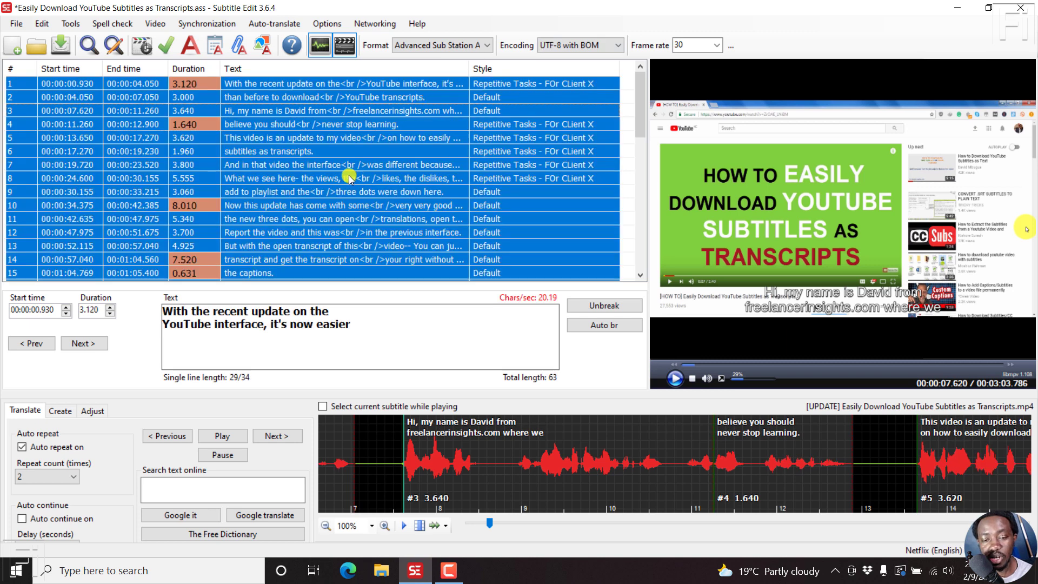
pyautogui.rightClick(300, 125)
pyautogui.moveTo(361, 135)
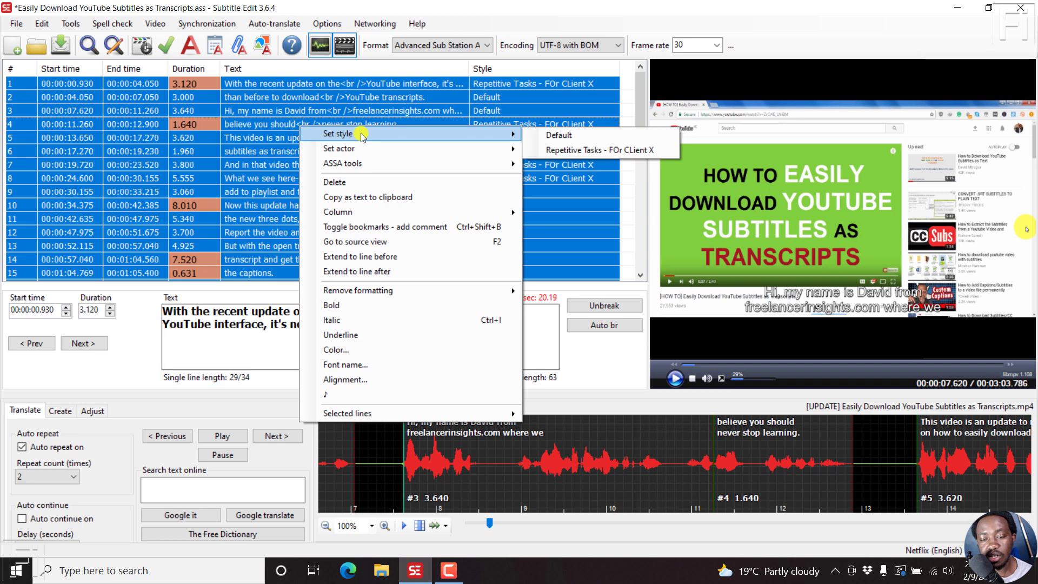
pyautogui.click(588, 150)
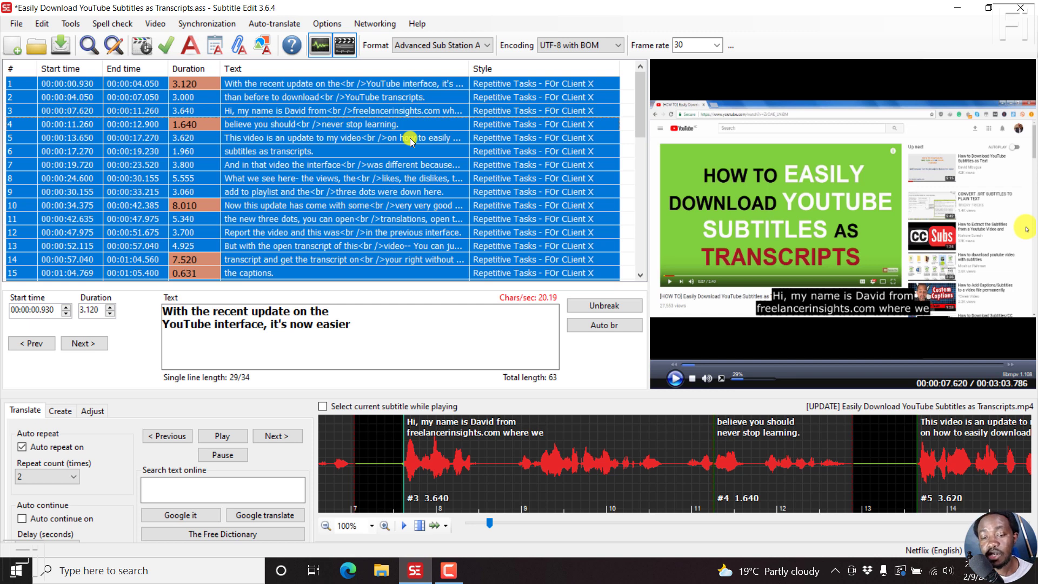
# - Review the "Repetitive Tasks - FOr CLient X" properties in the Advanced Sub Station Alpha styles, apply them and accept the dialog
pyautogui.click(189, 47)
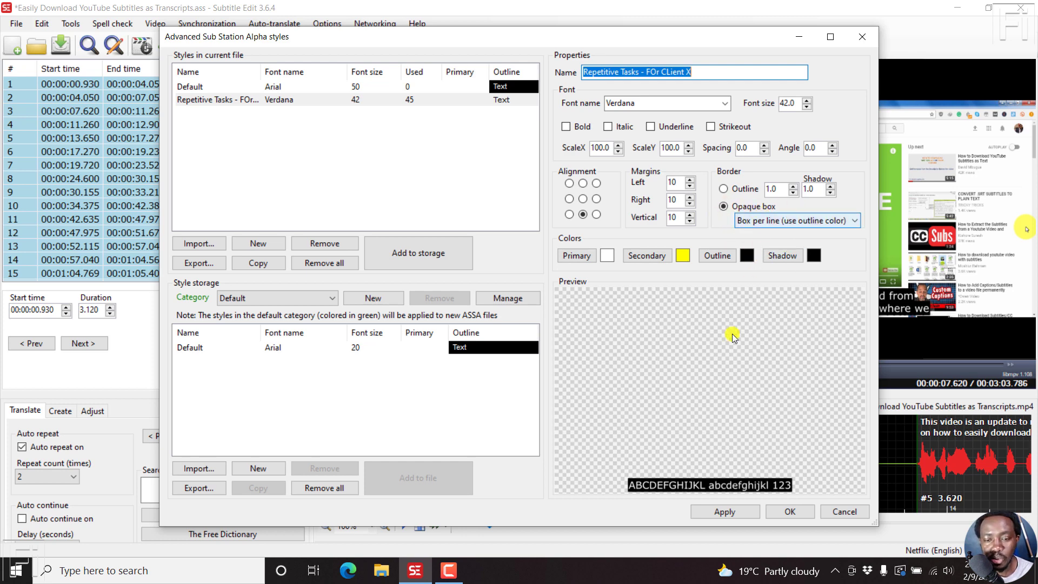
pyautogui.click(733, 512)
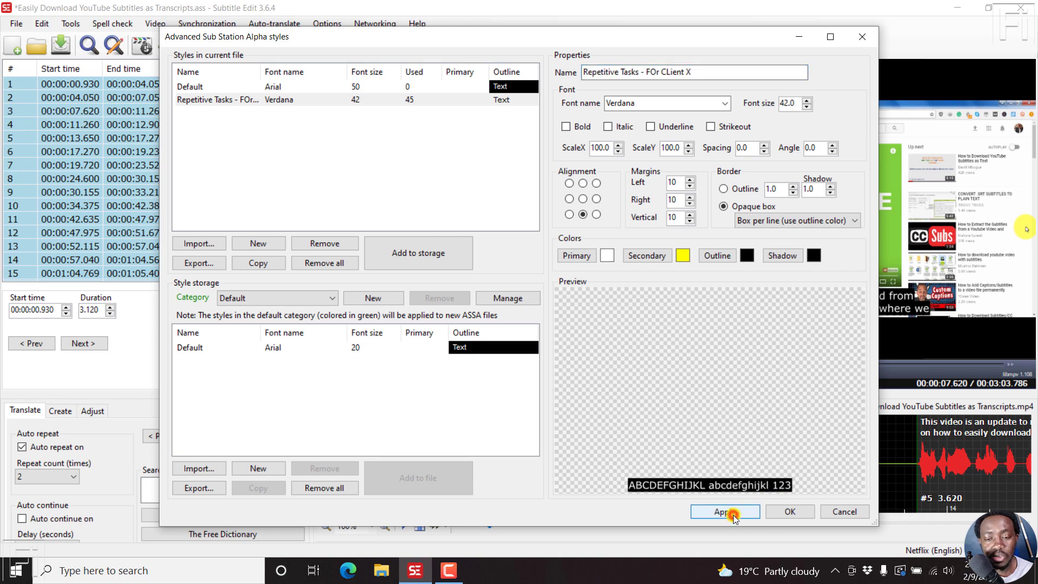
pyautogui.click(787, 512)
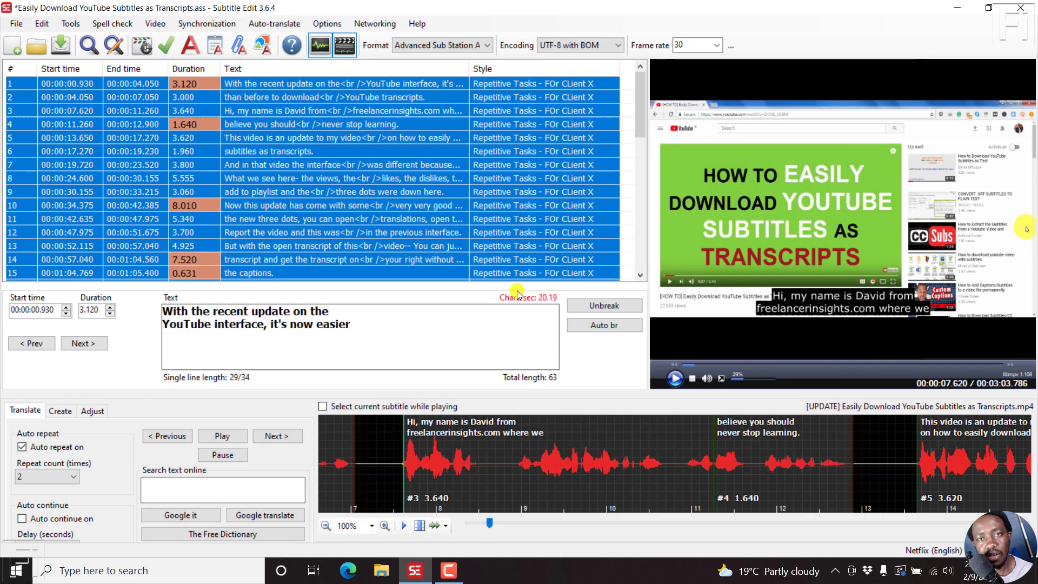